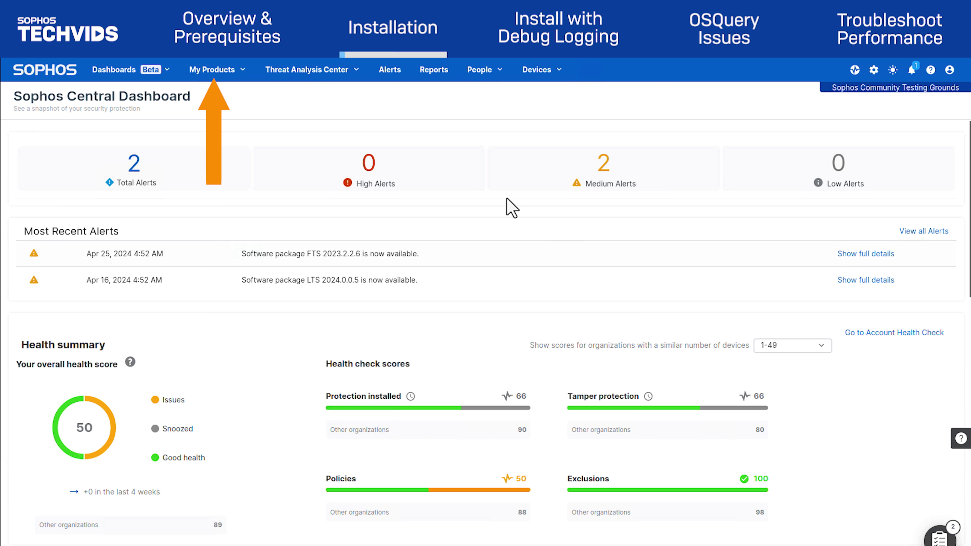
# Download the Linux Server installer SophosSetup.sh from the Server Installers page
pyautogui.click(245, 69)
pyautogui.moveTo(282, 180)
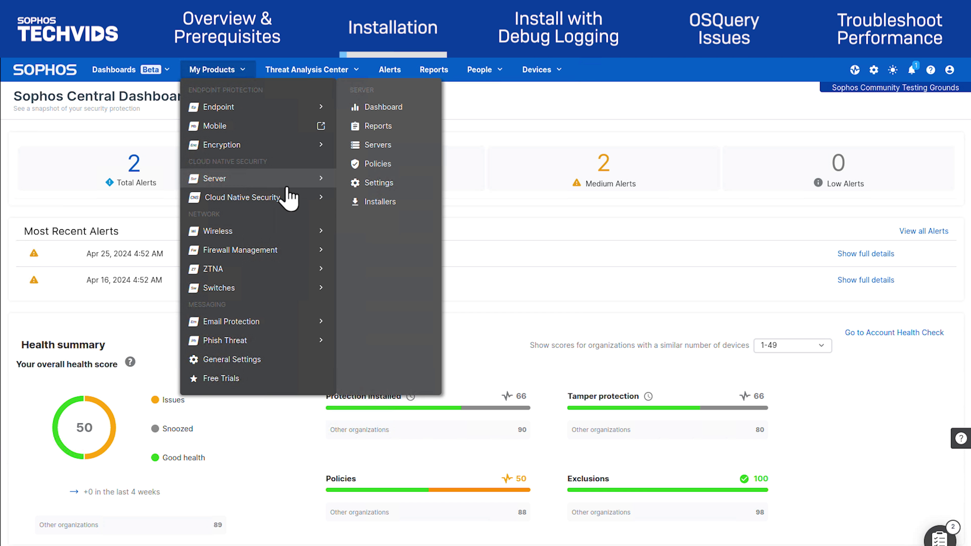
pyautogui.click(394, 209)
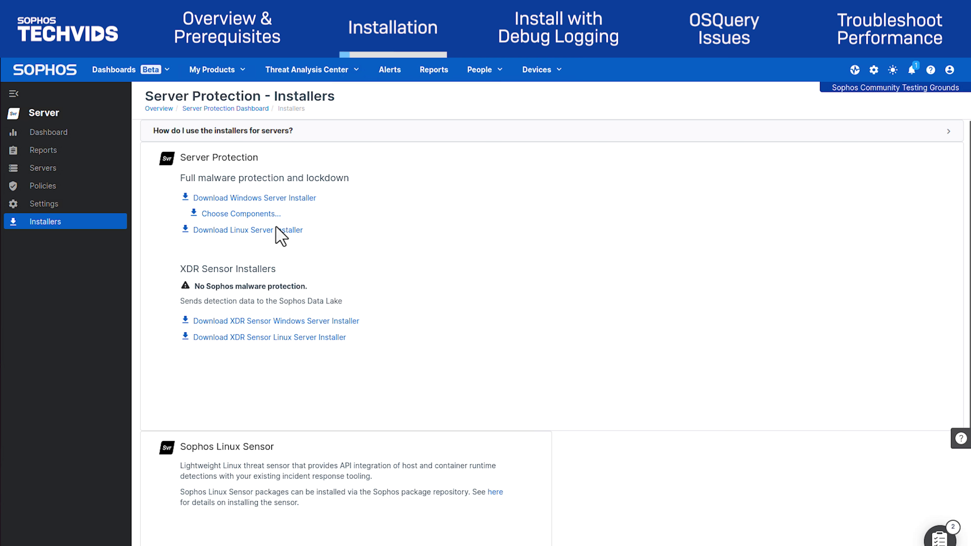
pyautogui.click(263, 233)
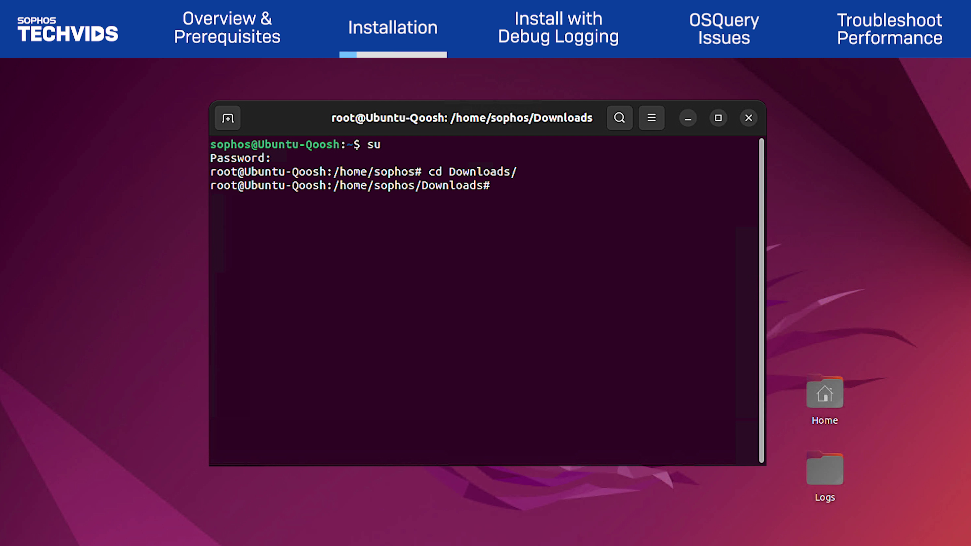
# Make SophosSetup.sh executable with chmod +x and run ./SophosSetup.sh
pyautogui.write('chmod +x ')
pyautogui.write('S')
pyautogui.press('Tab')
pyautogui.press('Return')
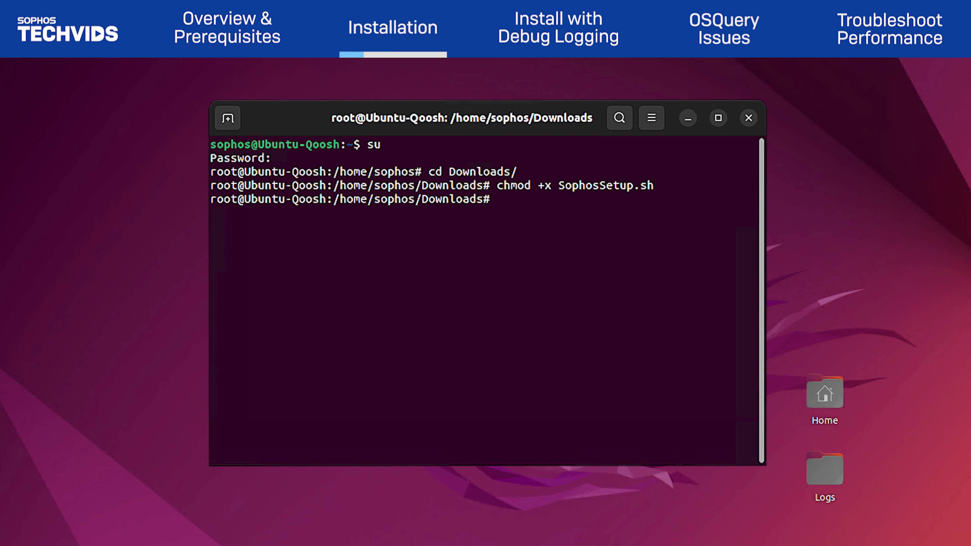
pyautogui.write('./')
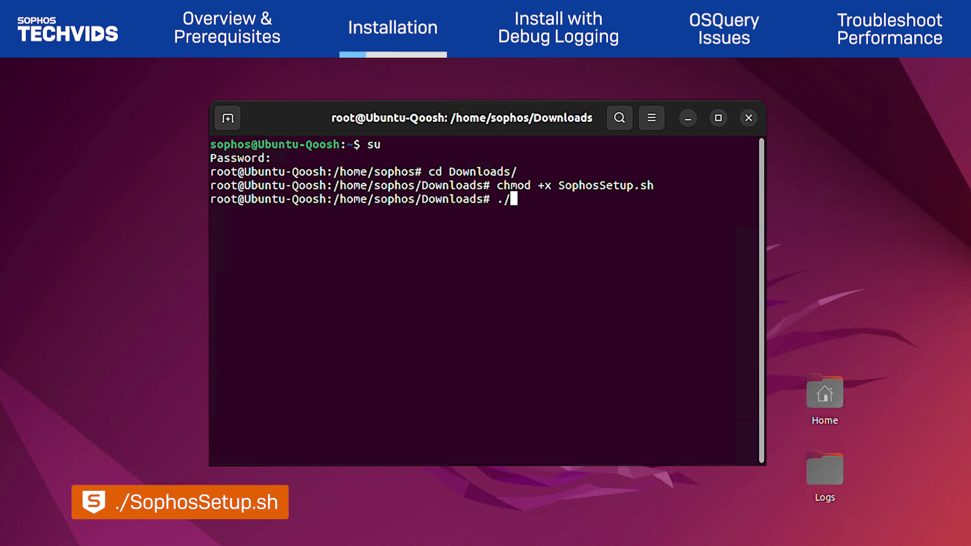
pyautogui.write('S')
pyautogui.press('Tab')
pyautogui.press('Return')
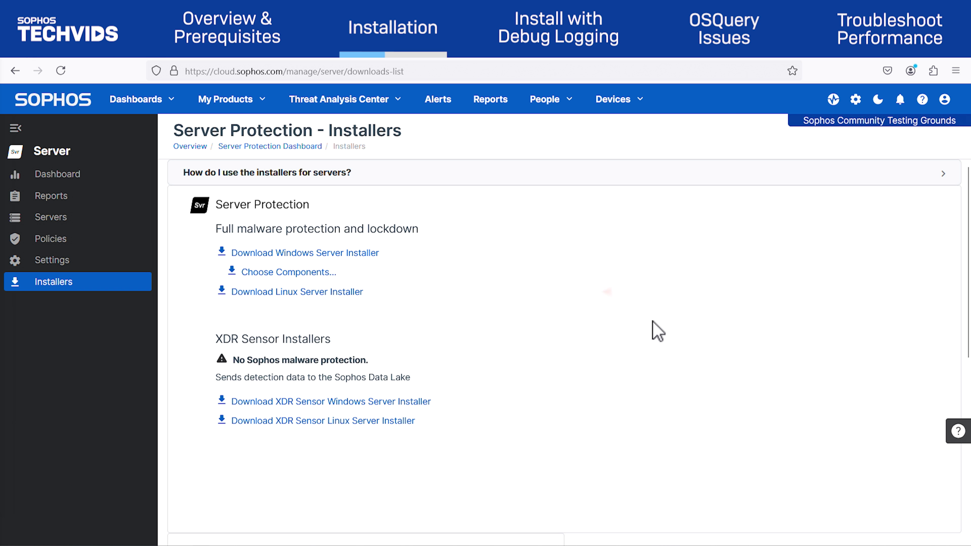
# Copy the link address of Download Linux Server Installer
pyautogui.rightClick(351, 291)
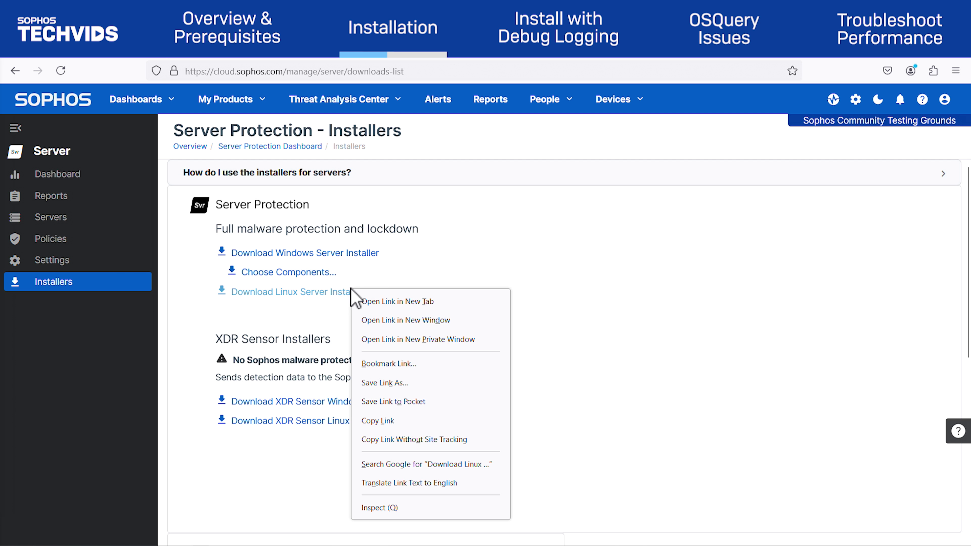
pyautogui.click(444, 421)
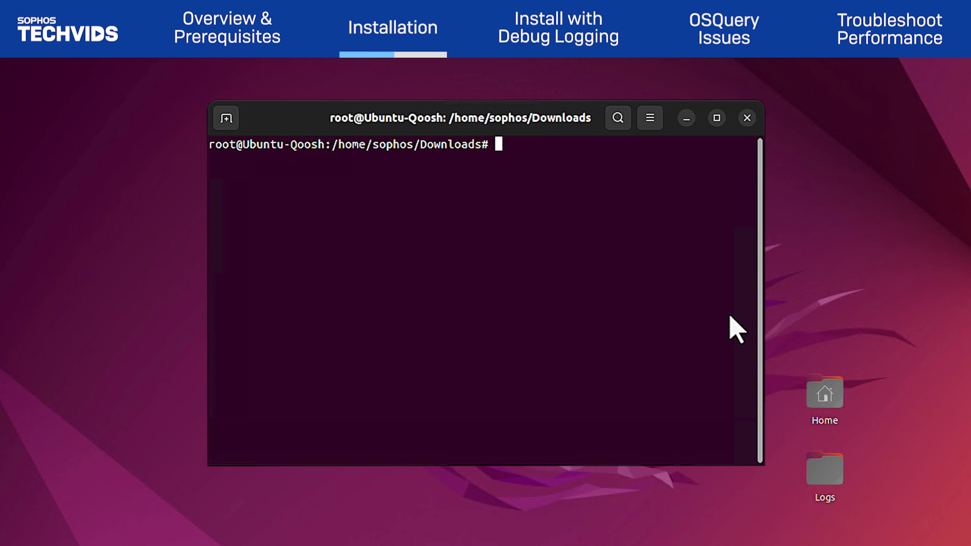
# Download the installer with wget using the pasted installer link
pyautogui.write('wget')
pyautogui.rightClick(731, 328)
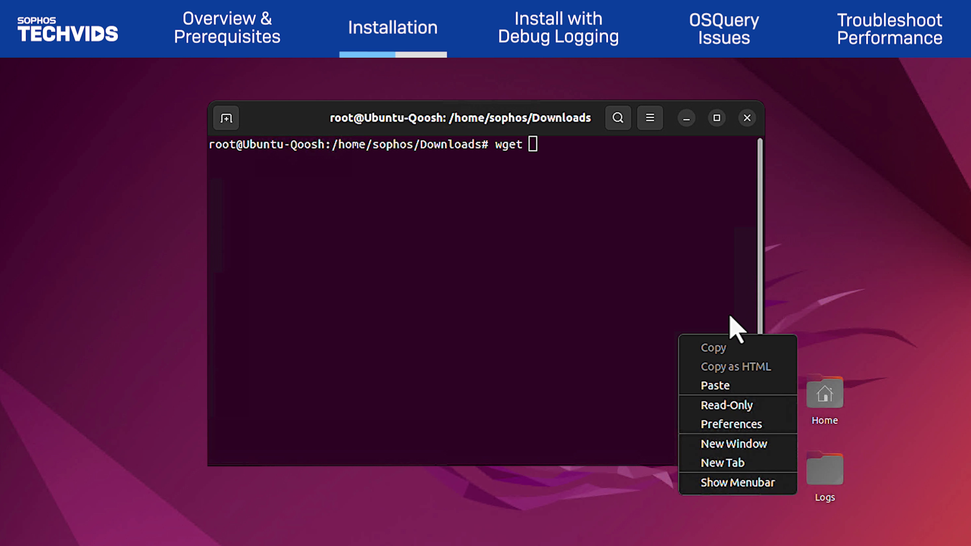
pyautogui.click(724, 386)
pyautogui.press('Return')
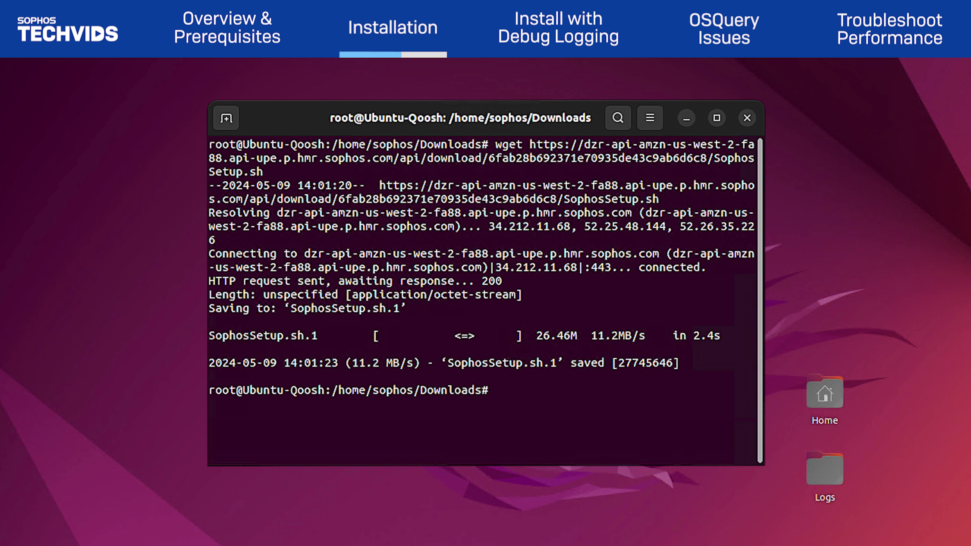
# Make SophosSetup.sh.1 executable, listing Downloads before and after, then clear the screen
pyautogui.write('ls')
pyautogui.press('Return')
pyautogui.write('chmod +x ')
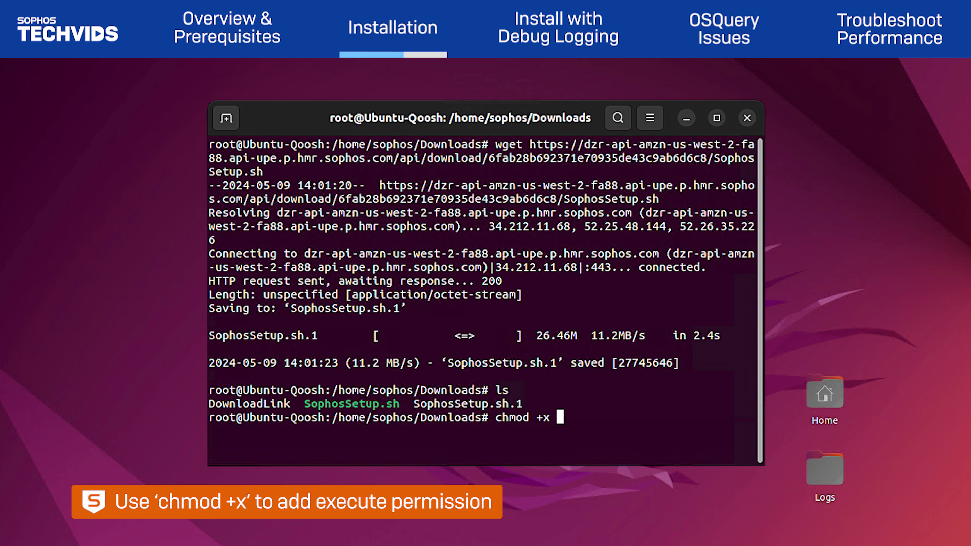
pyautogui.write('SophosSetup.sh')
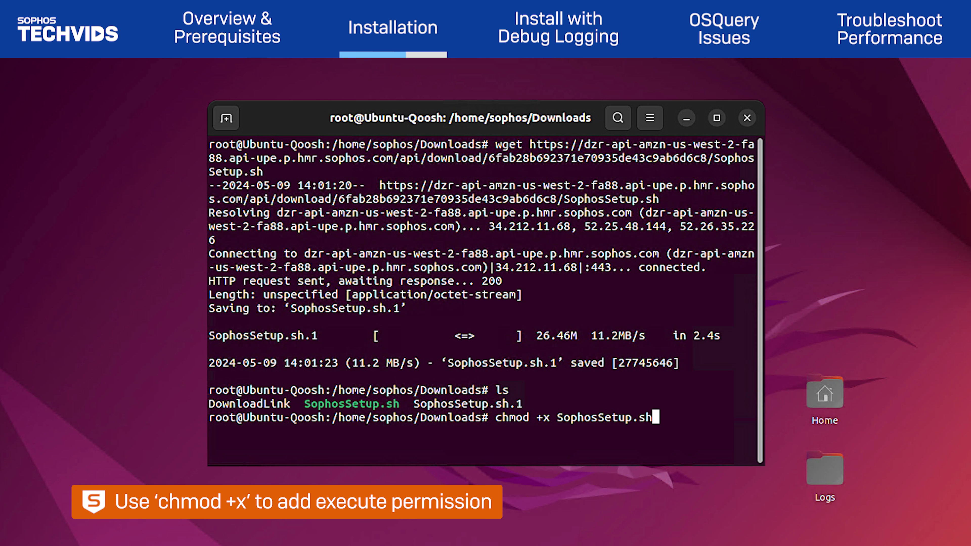
pyautogui.write('.1')
pyautogui.press('Return')
pyautogui.write('ls')
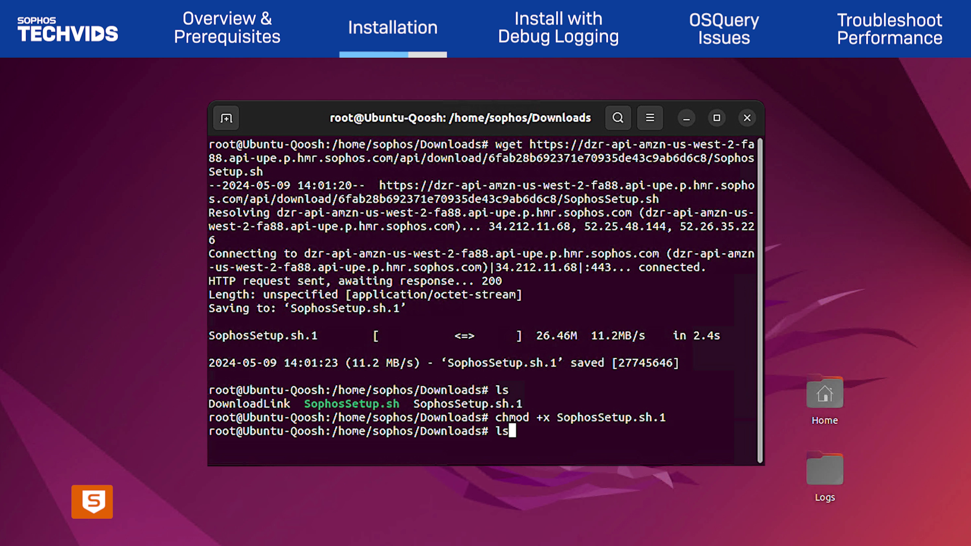
pyautogui.press('Return')
pyautogui.hotkey('ctrl', 'l')
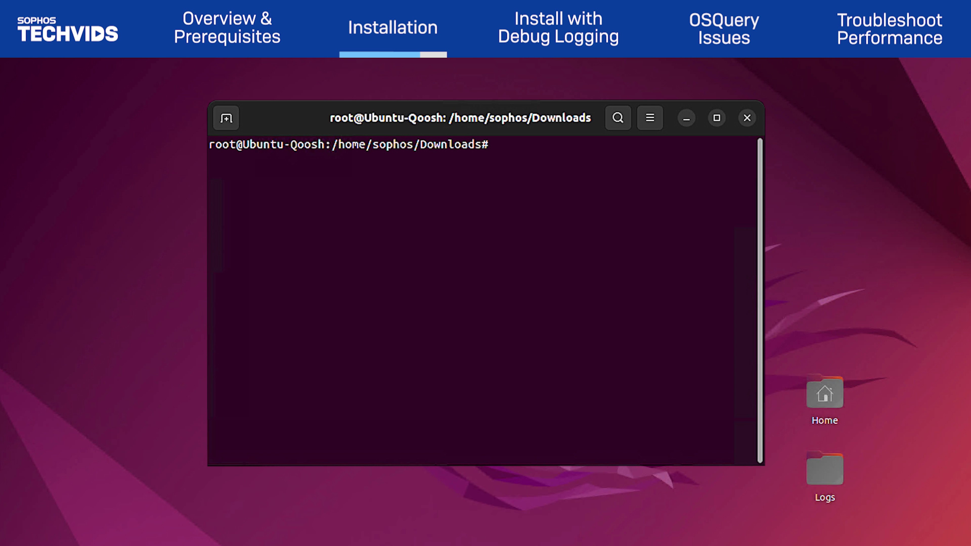
# Run systemctl status sophos-spl and page through the output to confirm it is active
pyautogui.write('systemctl status')
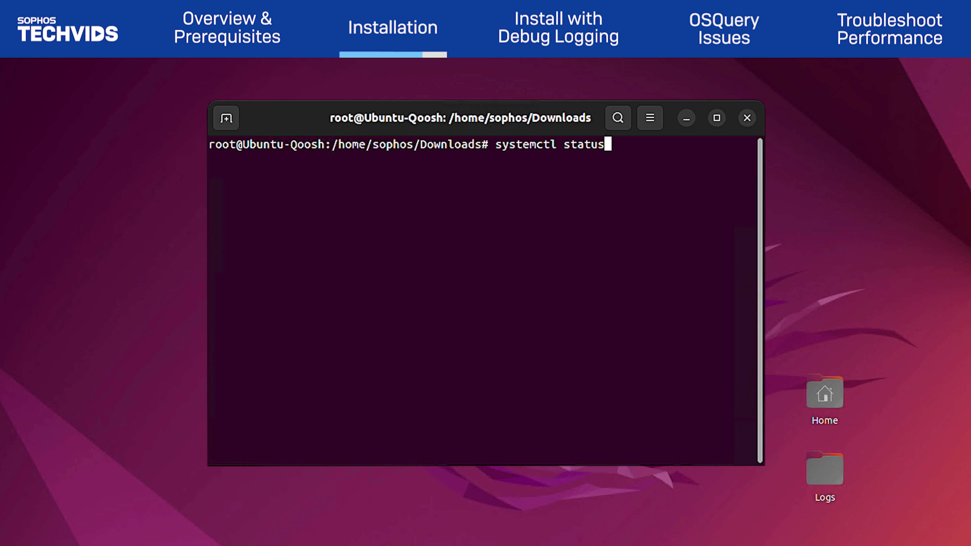
pyautogui.write(' sophos-spl')
pyautogui.press('Return')
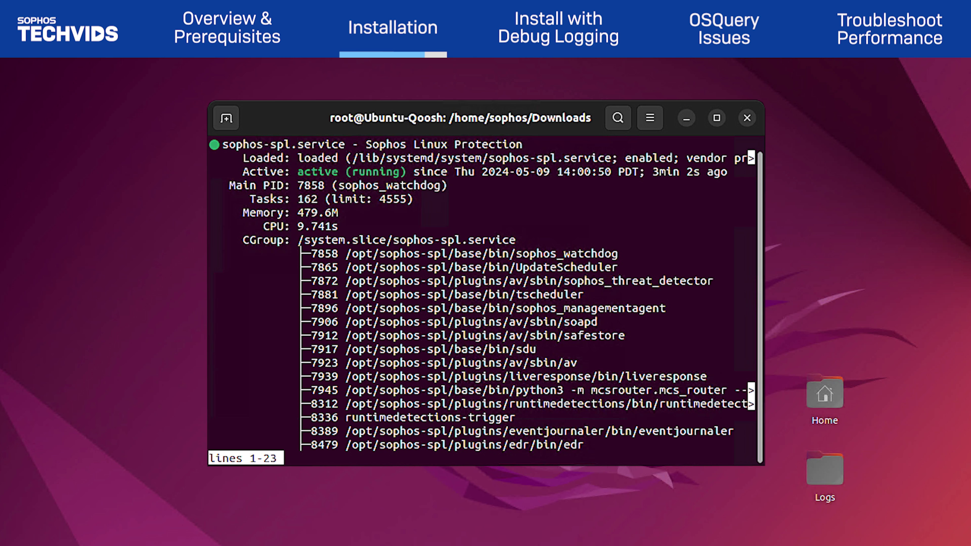
pyautogui.press('space')
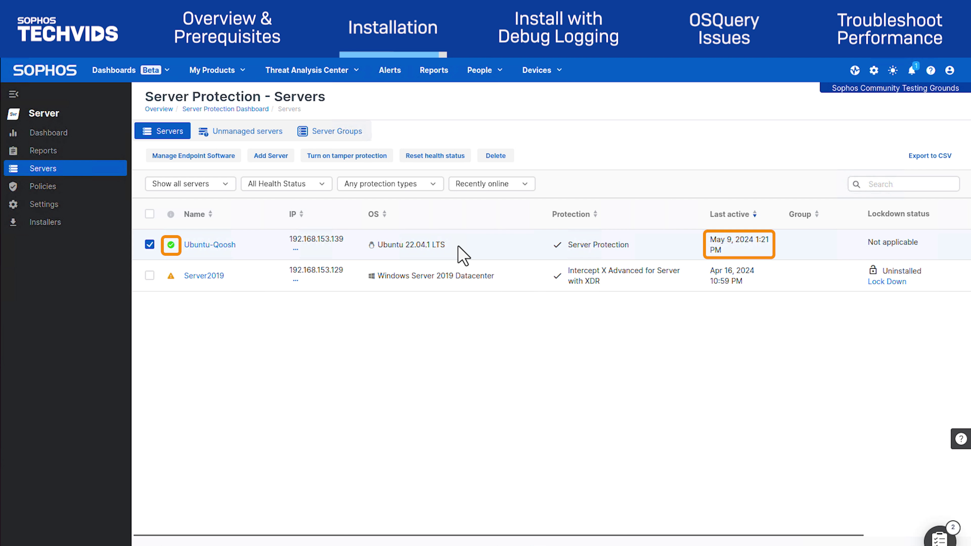
# Open Ubuntu-Qoosh's details and its Sophos Protection for Linux Release Notes link
pyautogui.click(223, 245)
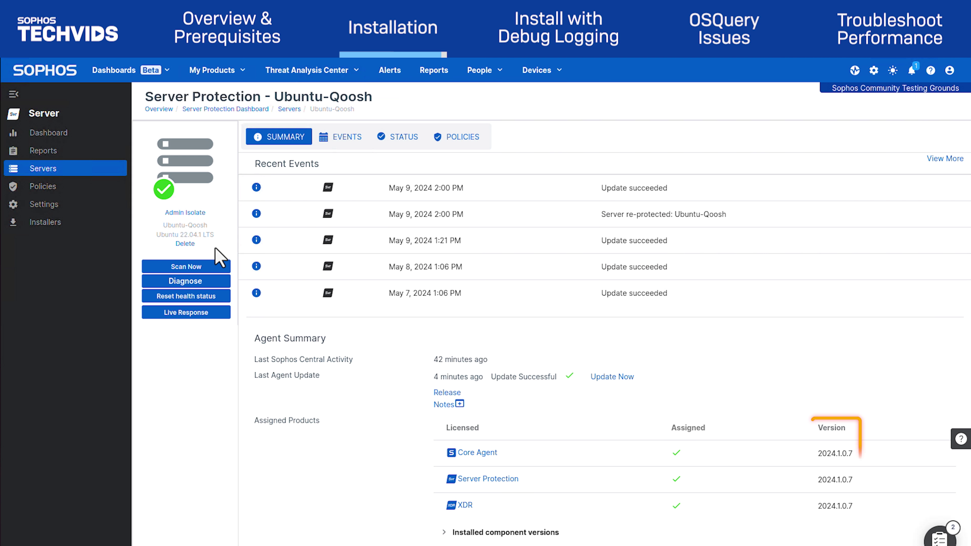
pyautogui.click(436, 404)
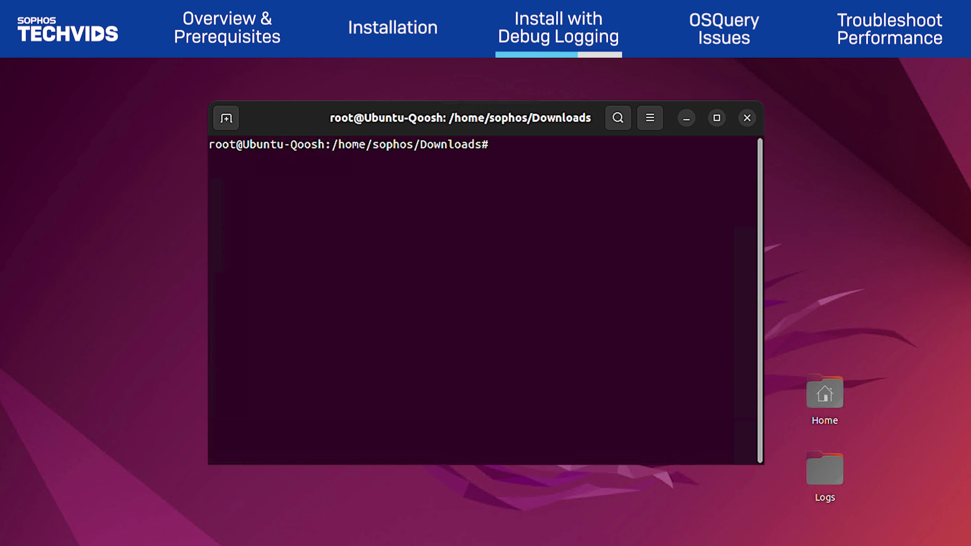
# Rerun SophosSetup.sh with DEBUG_THIN_INSTALLER=1 and bash -x, teeing output to install.log, then list files
pyautogui.write('export DEBUG_THIN_INSTALLER=1;bash -x ./SophosSetup.sh 2>&1 | tee install.log')
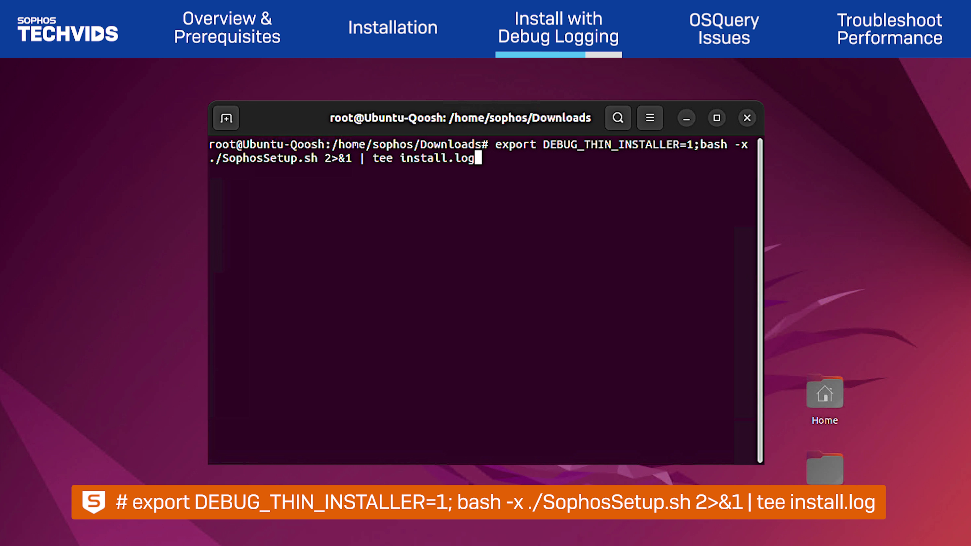
pyautogui.press('Return')
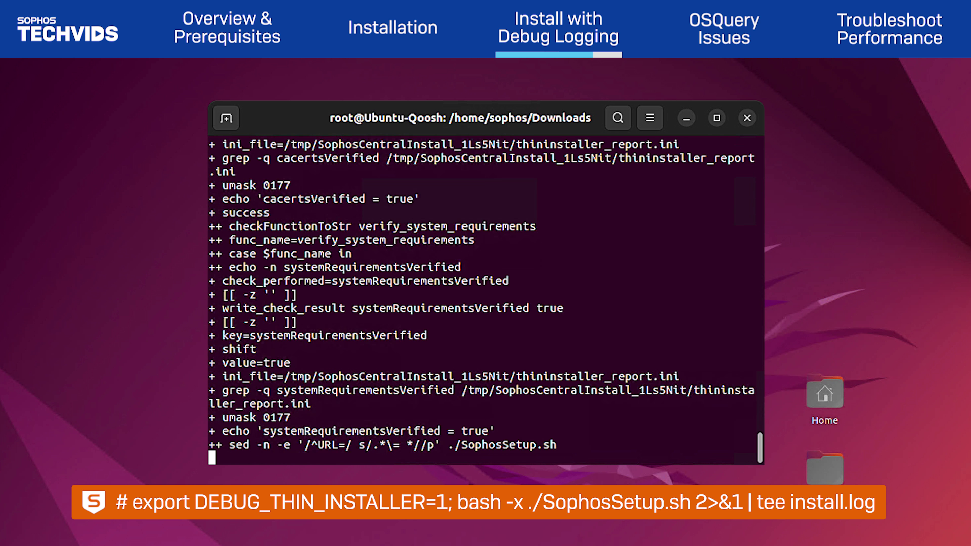
pyautogui.press('Return')
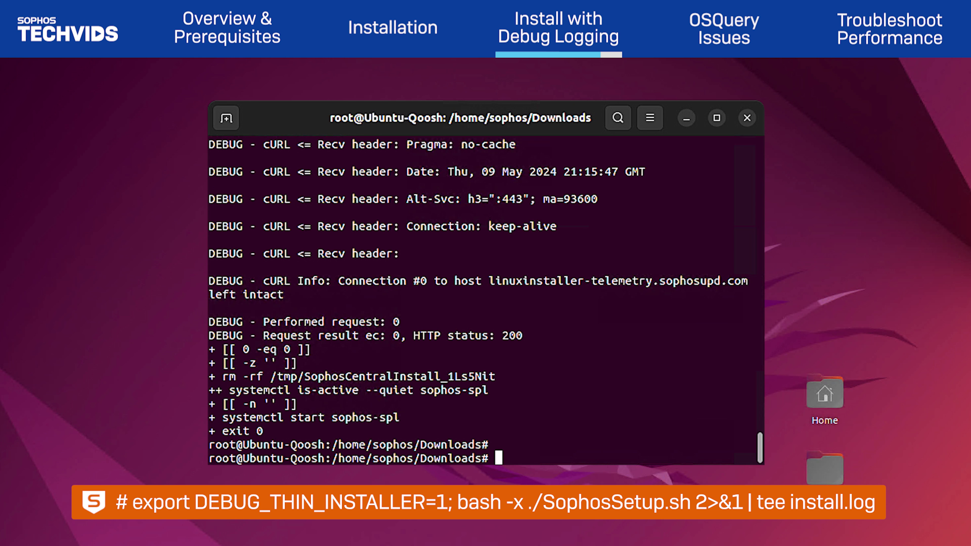
pyautogui.write('ls')
pyautogui.press('Return')
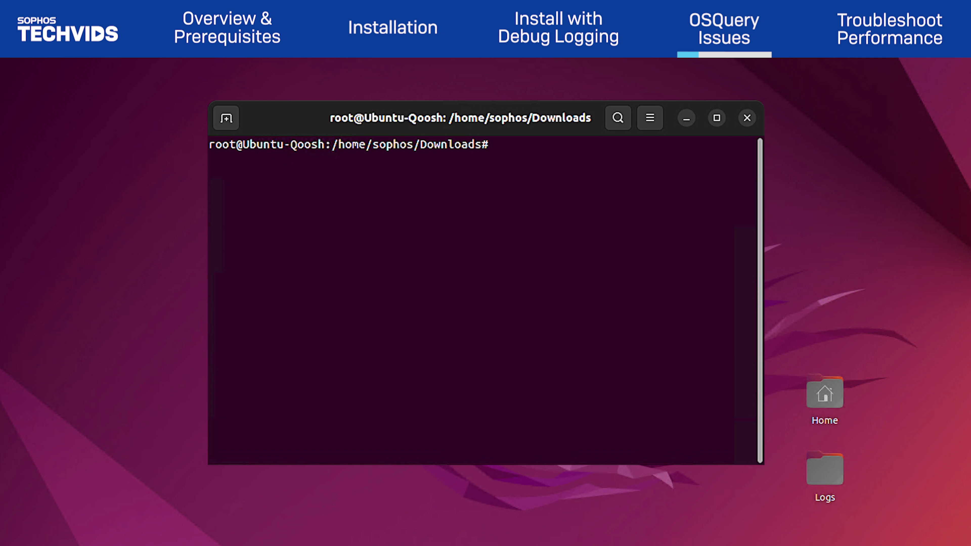
pyautogui.write('top')
pyautogui.press('Return')
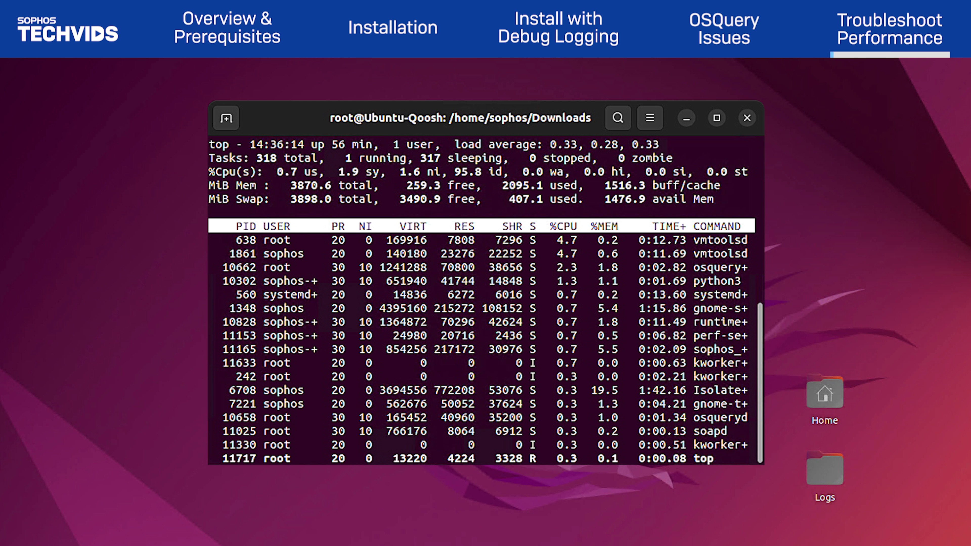
pyautogui.write('qclear')
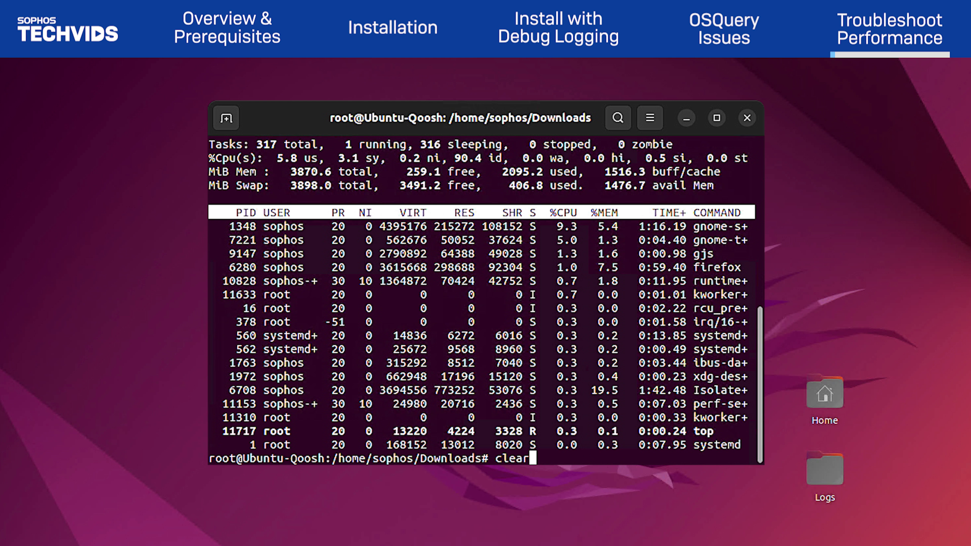
# Run sophos_diagnose from /opt/sophos-spl/bin/ and move sspl-diagnose_20240509_143955.tar.gz to /home/sophos/Desktop/
pyautogui.press('Return')
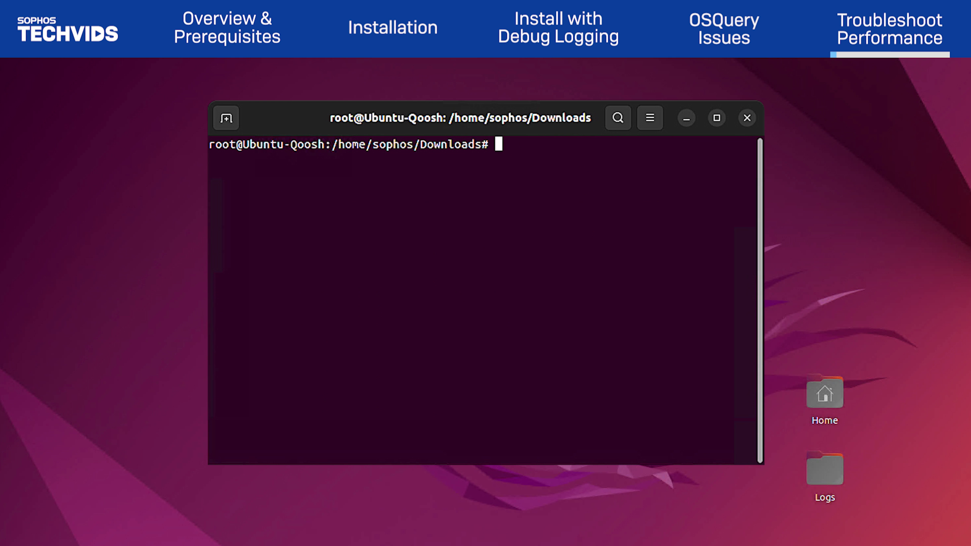
pyautogui.write('cd /opt/sophos-spl/bin/')
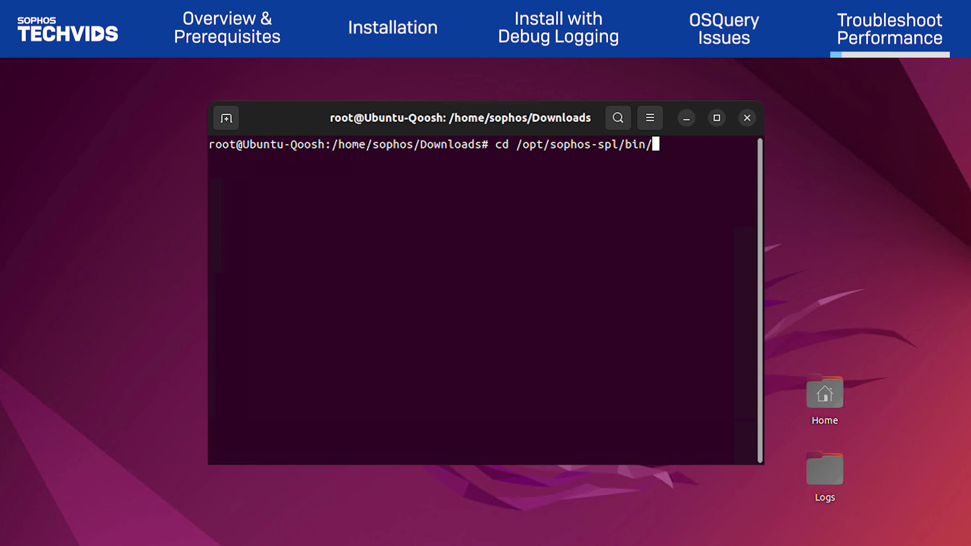
pyautogui.press('Return')
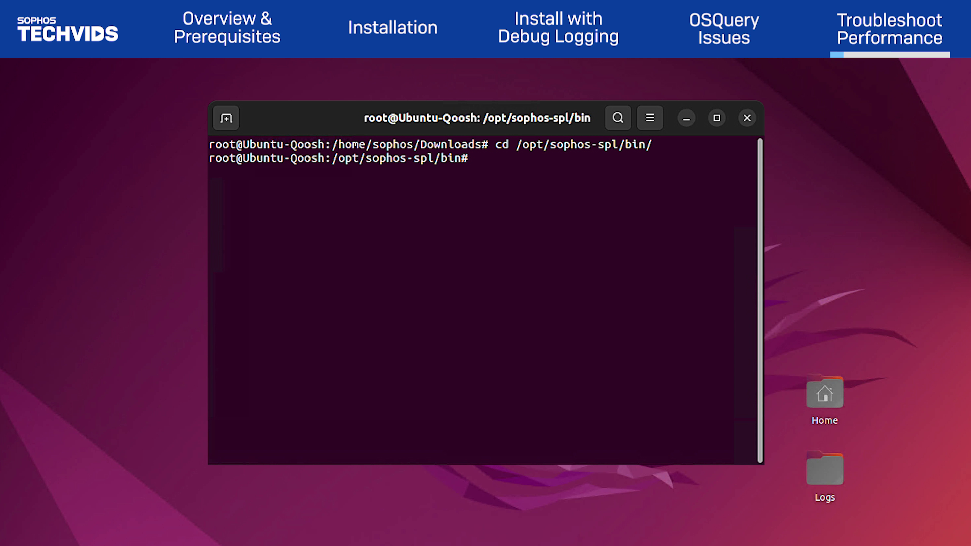
pyautogui.write('./sophos_diagnose')
pyautogui.press('Return')
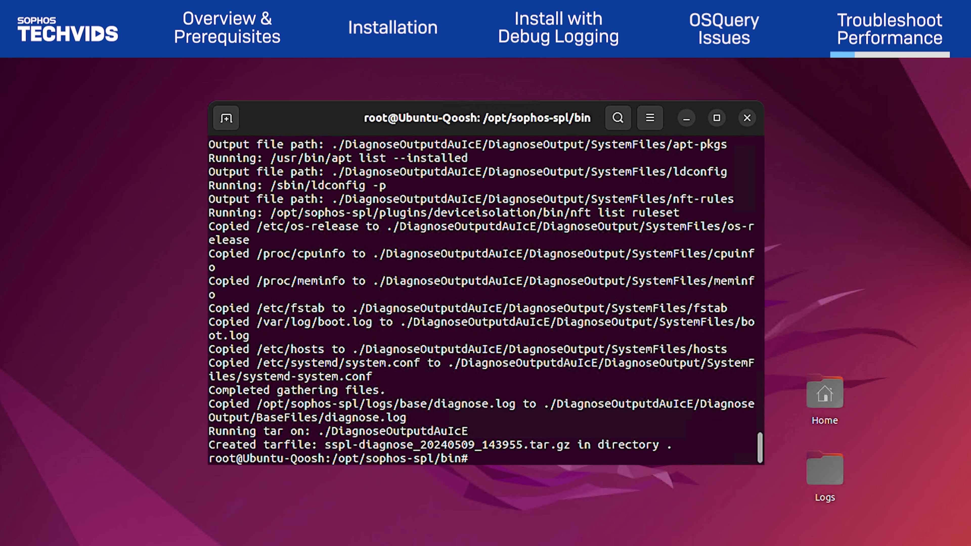
pyautogui.write('mv sspl-diagnose_20240509_143955.tar.gz /home/sophos/Desktop/')
pyautogui.press('Return')
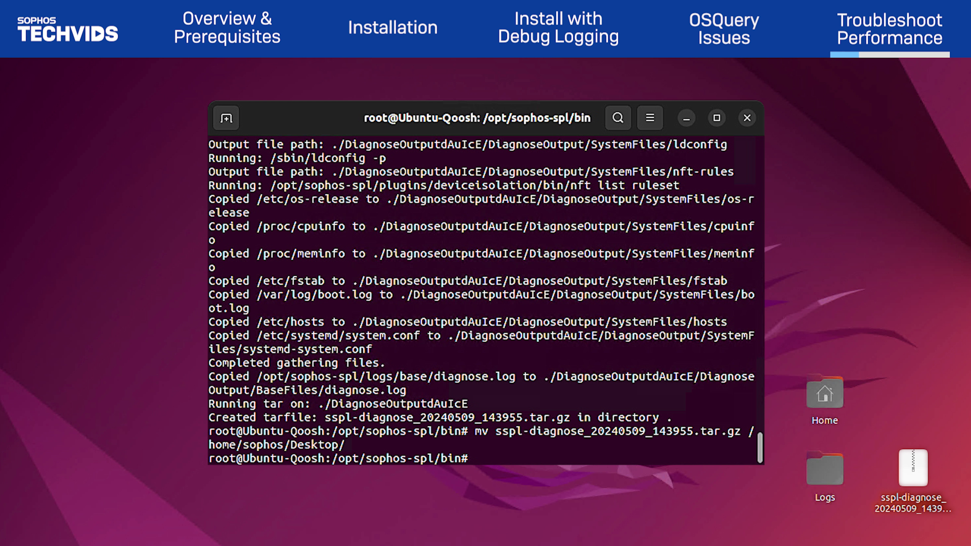
# Extract sspl-diagnose_20240509_143955.tar.gz on the Desktop with tar -xvf, then enter chmod -R 744 on the folder
pyautogui.write('cd /home/sophos')
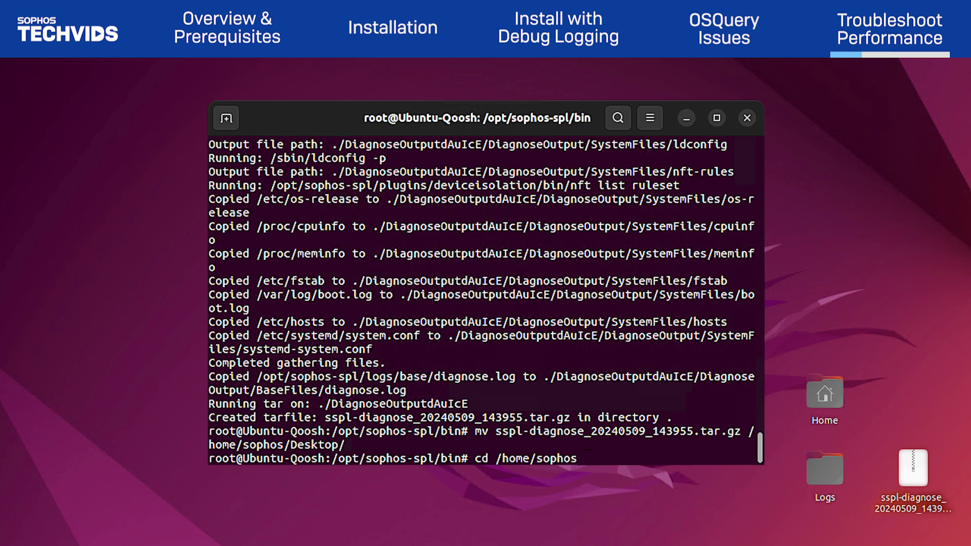
pyautogui.write('/Desktop/')
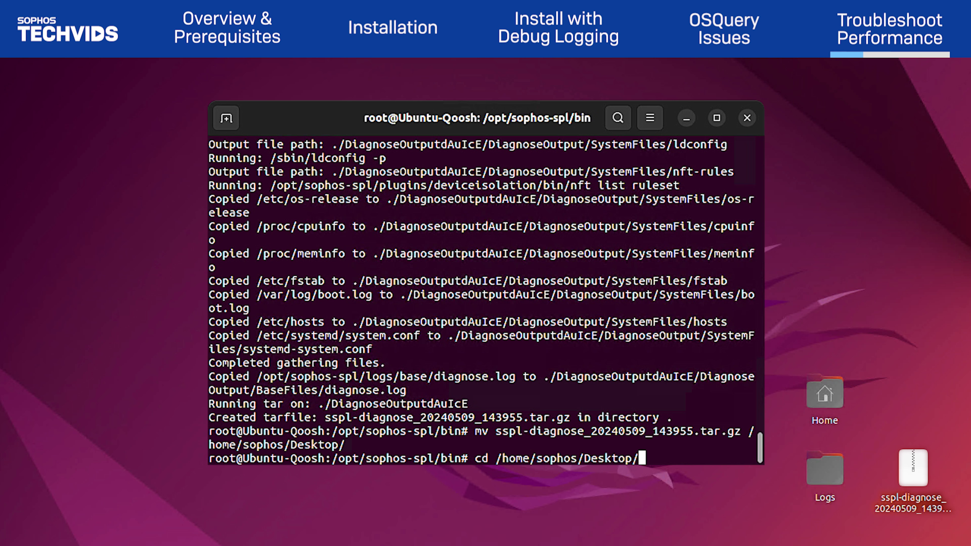
pyautogui.press('Return')
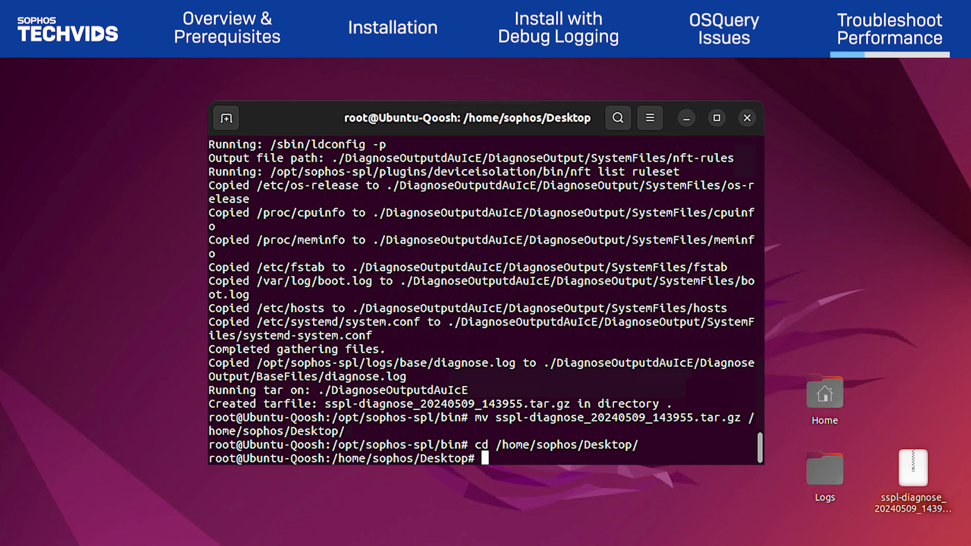
pyautogui.write('tar -xvf ssp')
pyautogui.press('Tab')
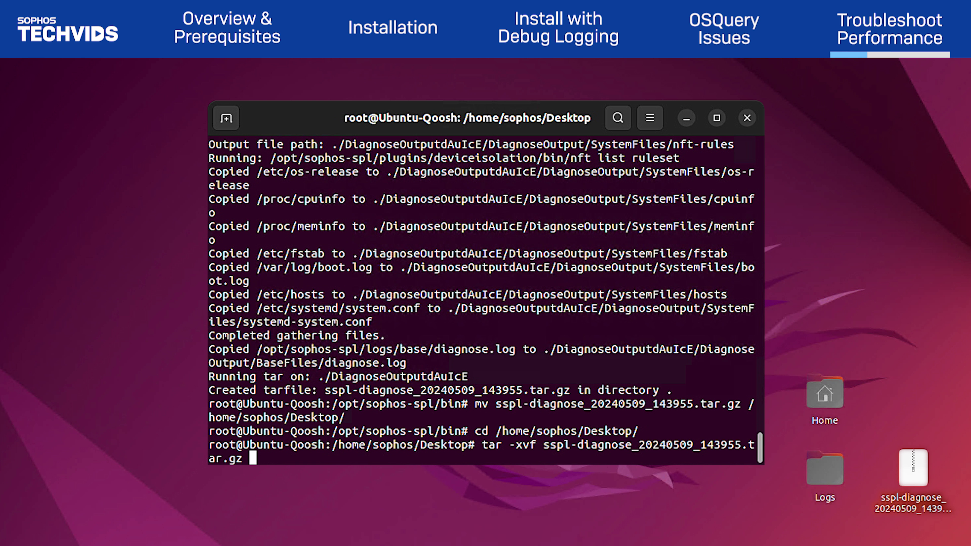
pyautogui.press('Return')
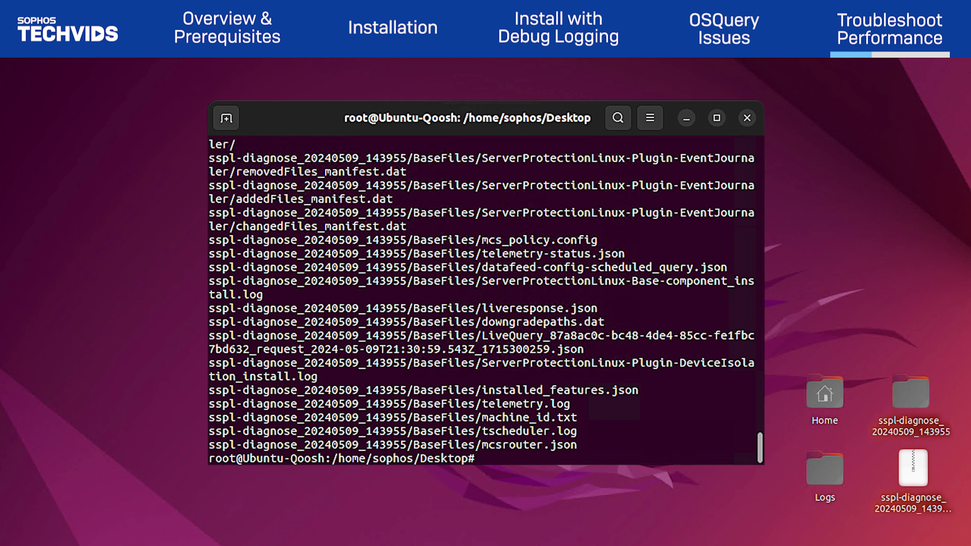
pyautogui.write('chmod -R ')
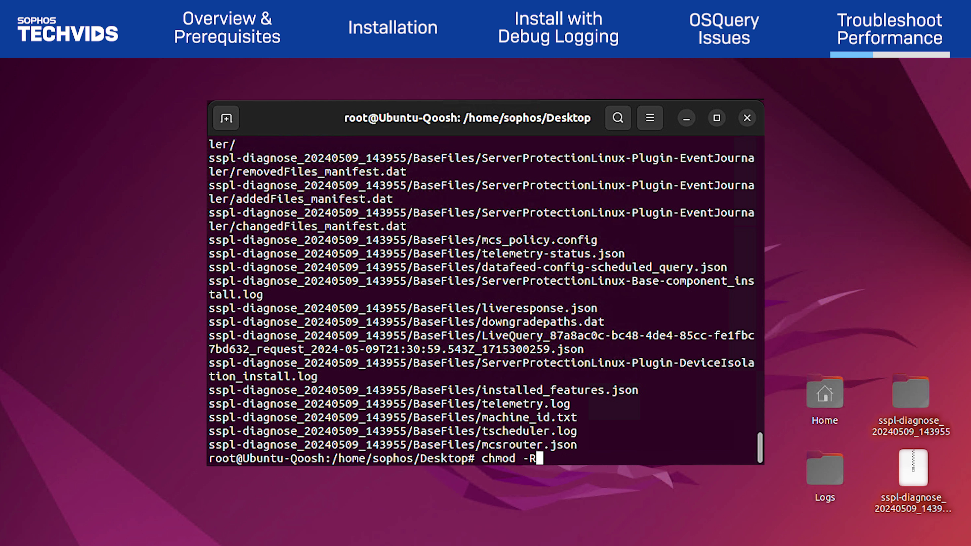
pyautogui.write('744 sspl-diagnose_20240509_143955')
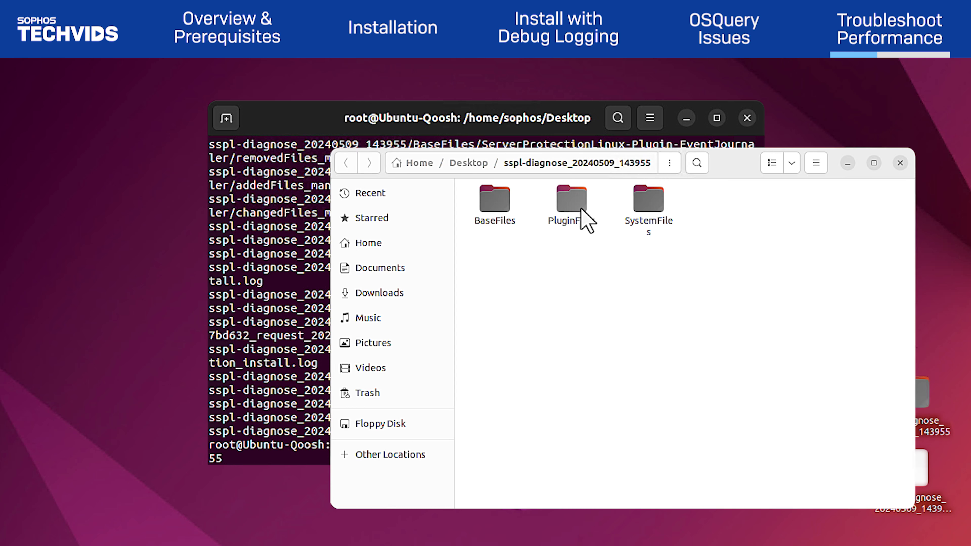
# Read edr_osquery.log in PluginFiles > edr for CPU-limit warnings, then close it
pyautogui.doubleClick(581, 211)
pyautogui.doubleClick(621, 220)
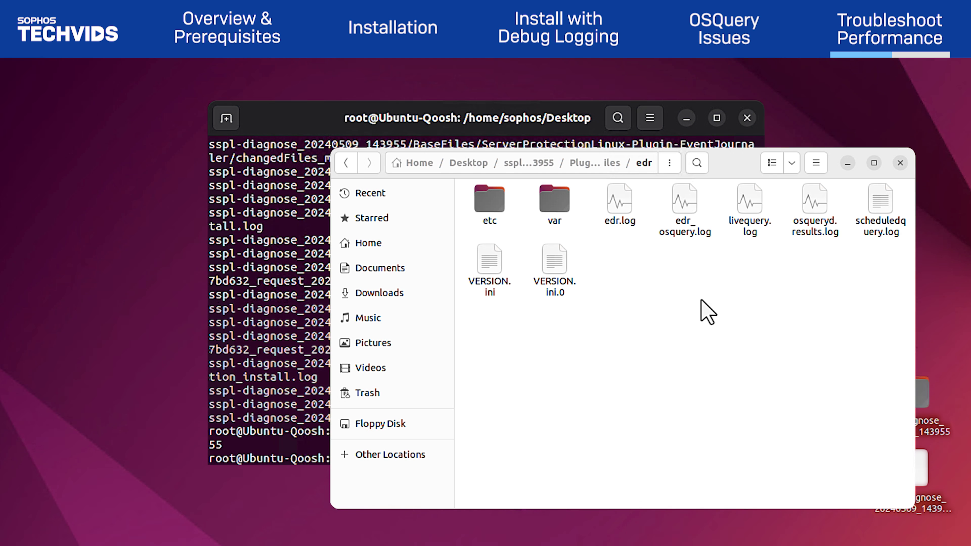
pyautogui.click(697, 224)
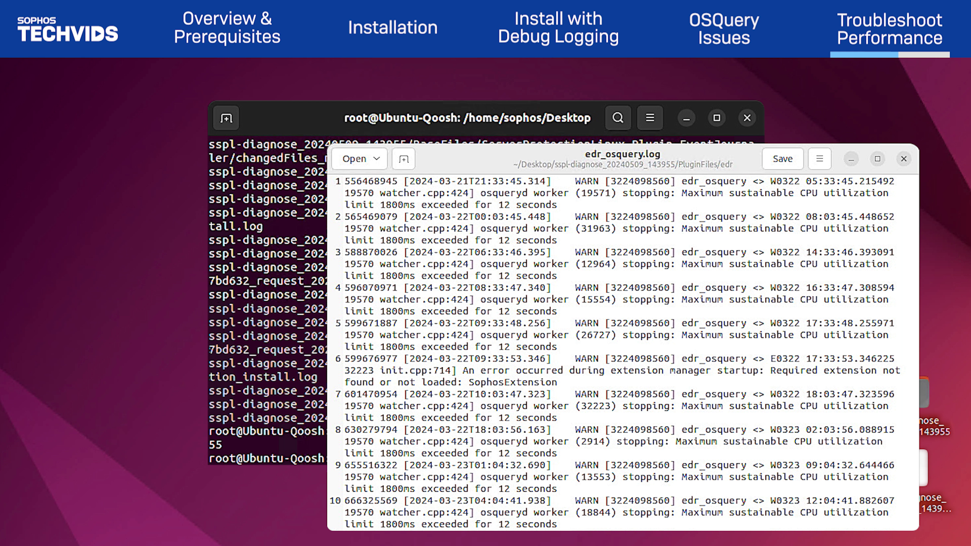
pyautogui.click(904, 158)
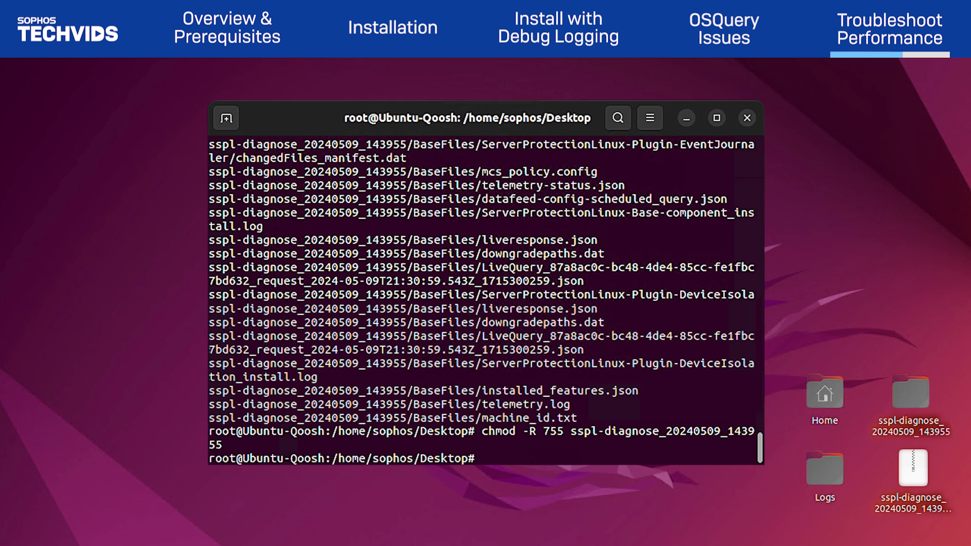
# Clear the terminal and delete everything in /opt/sophos-spl/plugins/edr/var/osquery.db with rm -rf
pyautogui.write('clear')
pyautogui.press('Return')
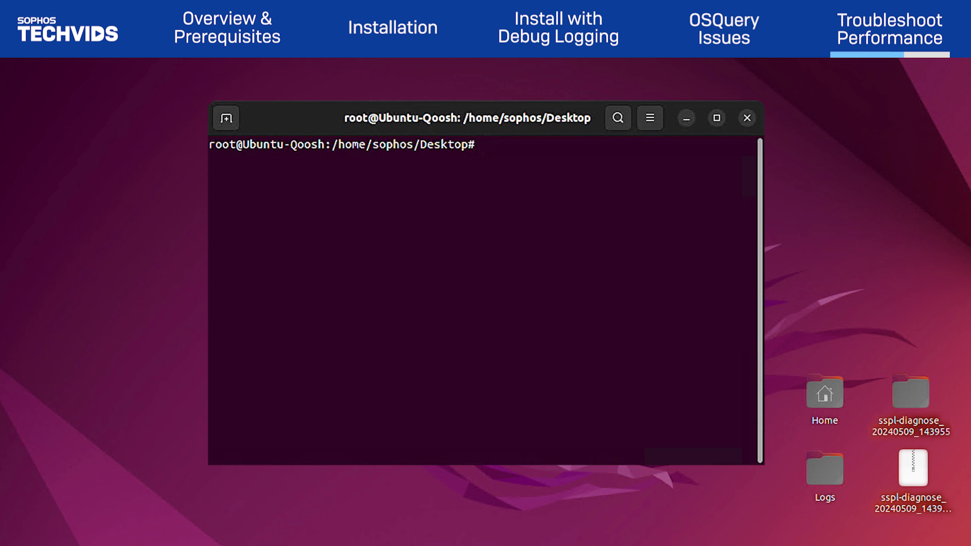
pyautogui.write('rm -rf /opt/sophos-spl/')
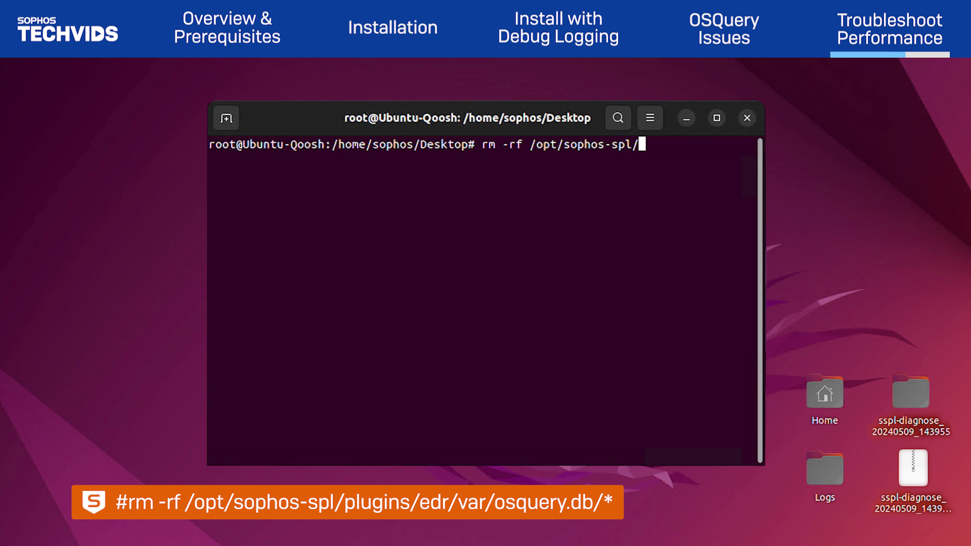
pyautogui.write('plugins/edr/var/osquery.db/*')
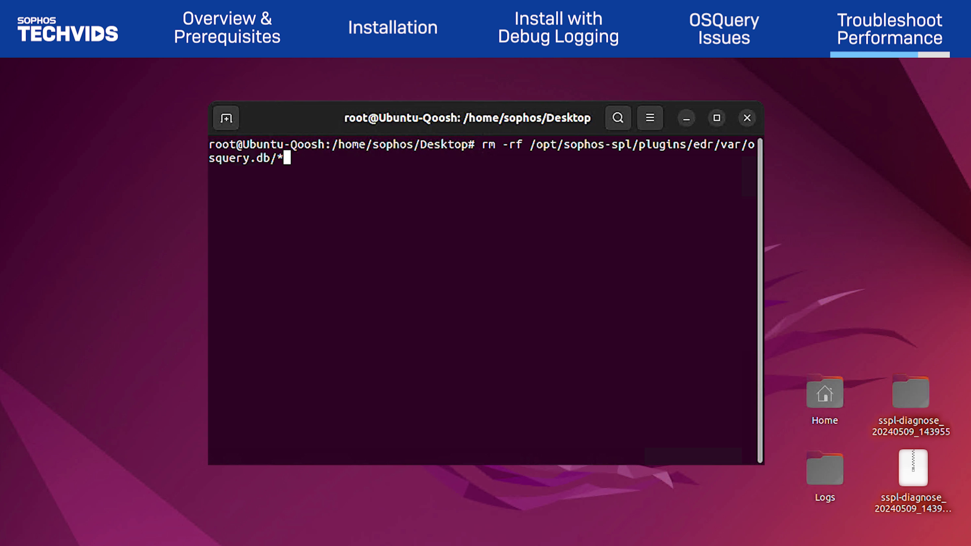
pyautogui.press('Return')
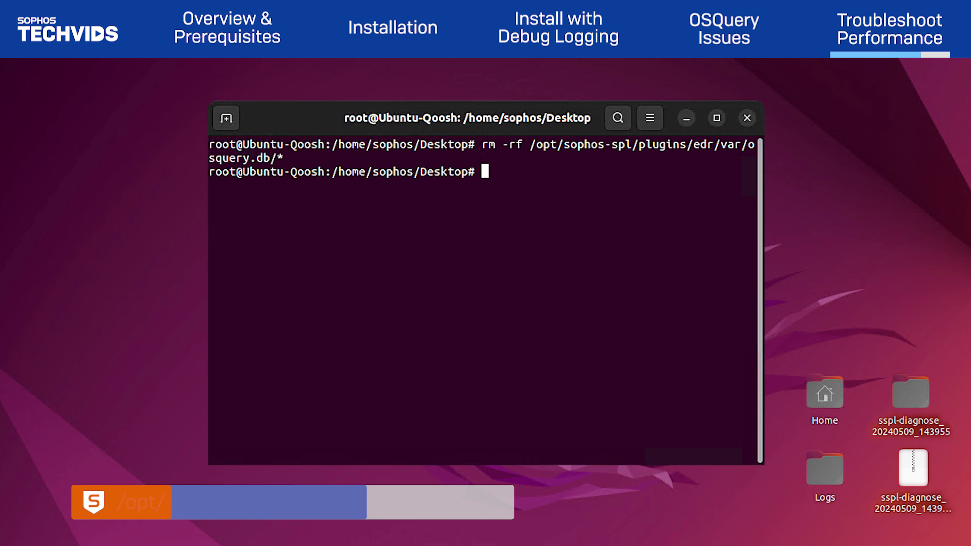
pyautogui.write('gedit /opt/sophos-spl/plugins/edr/etc/plugin.conf')
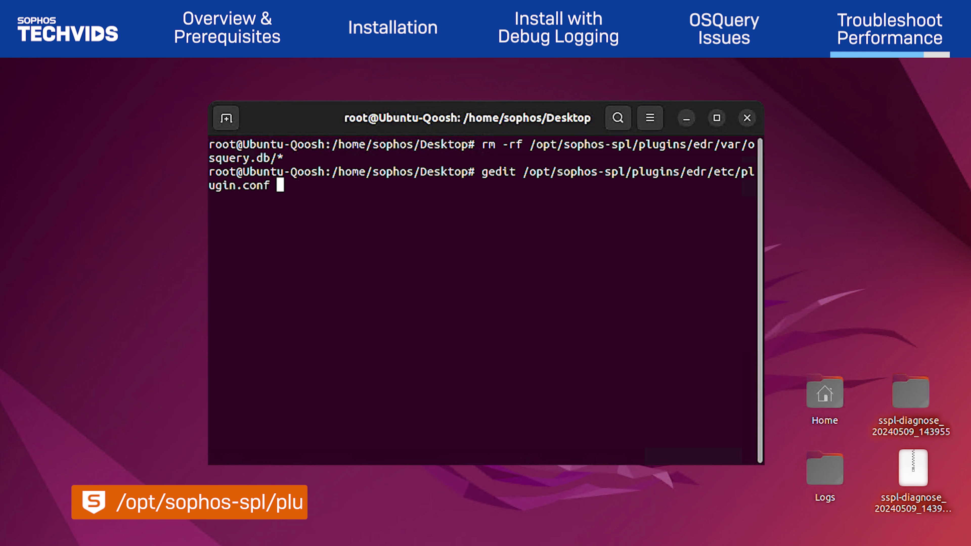
# Add events_max=50000 as a new line in the EDR plugin.conf in gedit, then save and close
pyautogui.press('Return')
pyautogui.press('Return')
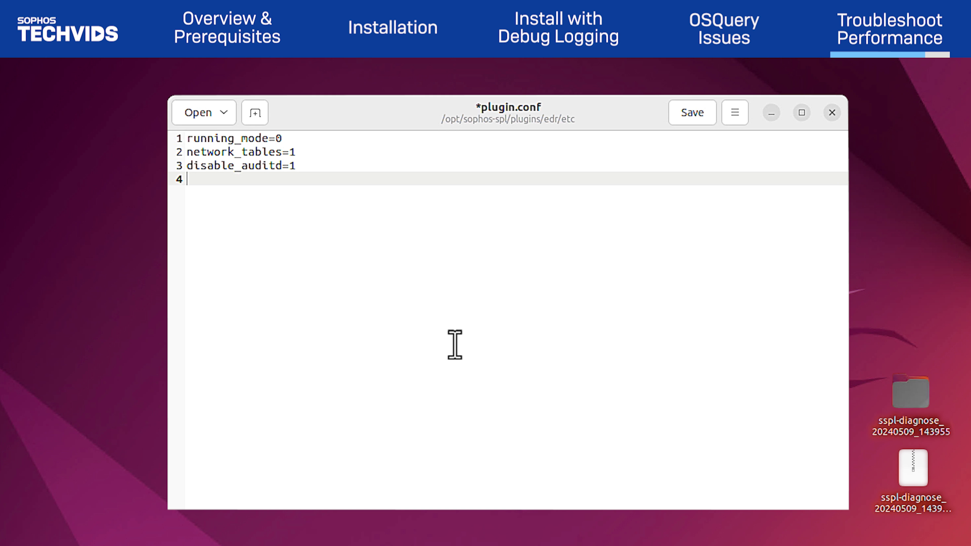
pyautogui.write('events_max=50000')
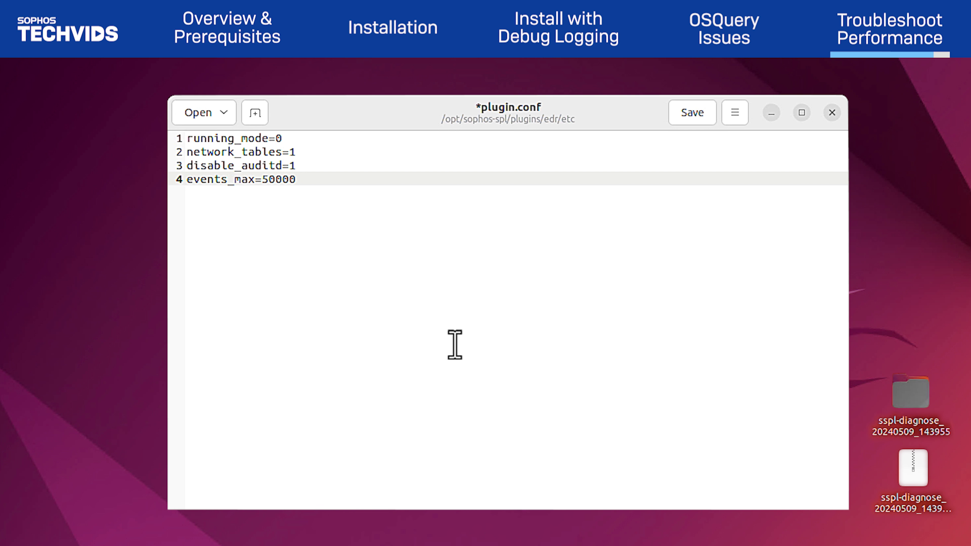
pyautogui.hotkey('ctrl', 's')
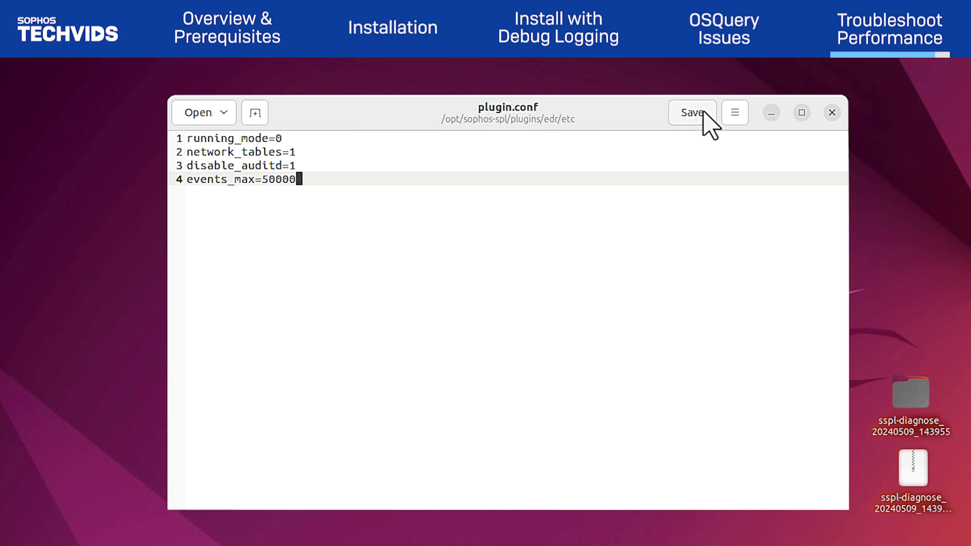
pyautogui.click(832, 113)
# Print plugin.conf to confirm events_max=50000, then stop and start sophos-spl with systemctl
pyautogui.write('ca')
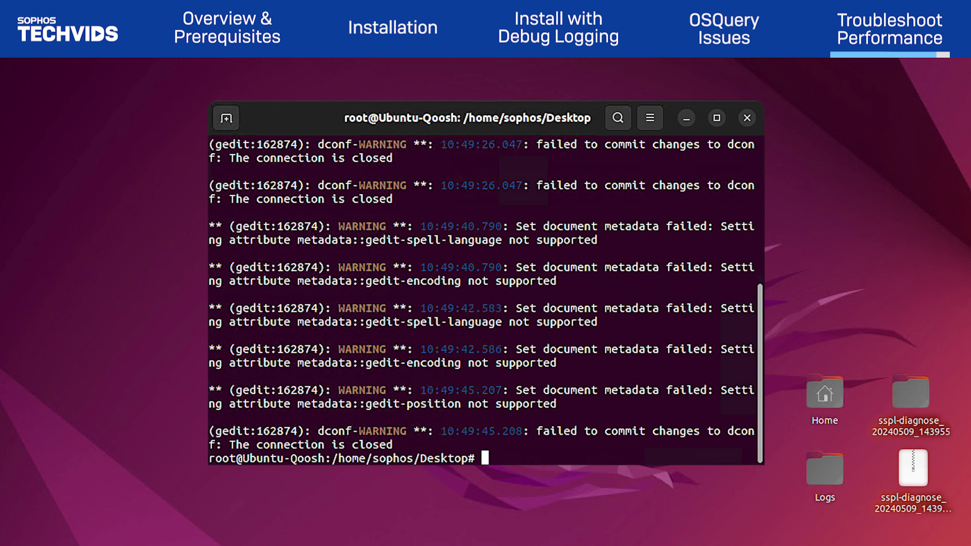
pyautogui.write('t /opt/sophos-spl/pl')
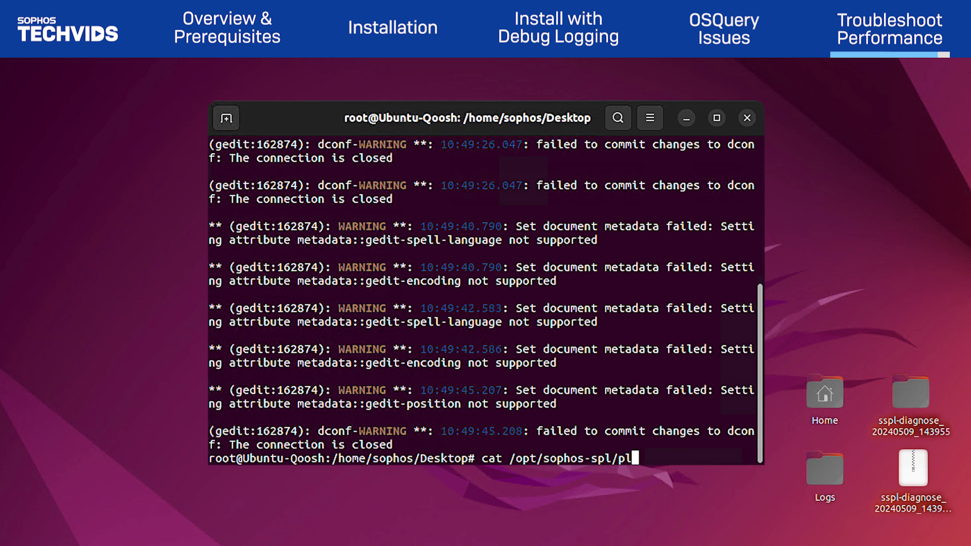
pyautogui.write('ugins/edr/etc/plugin.conf')
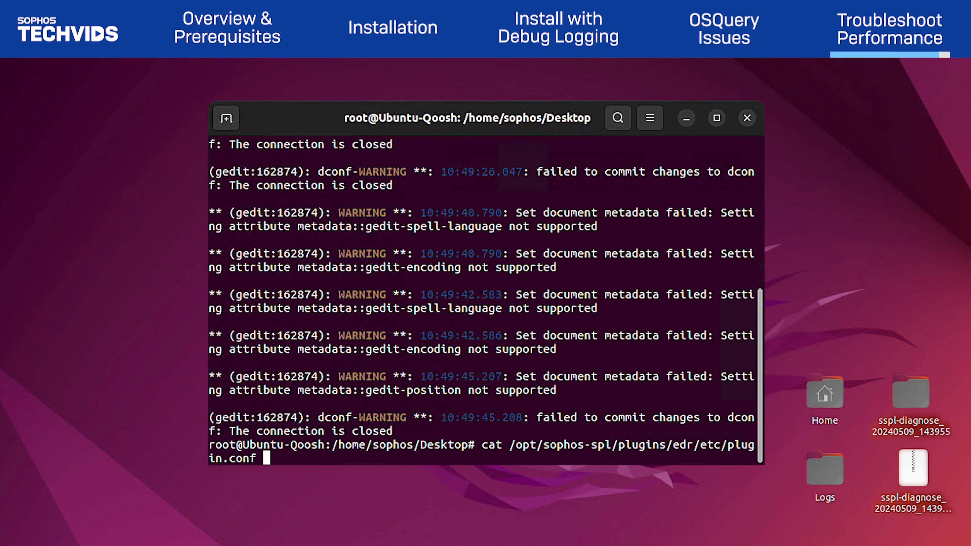
pyautogui.press('Return')
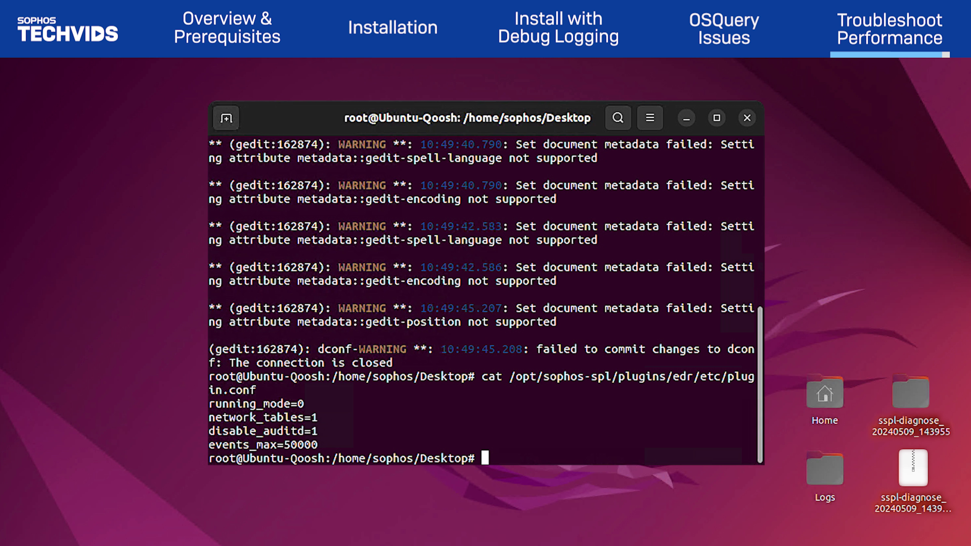
pyautogui.write('systemctl')
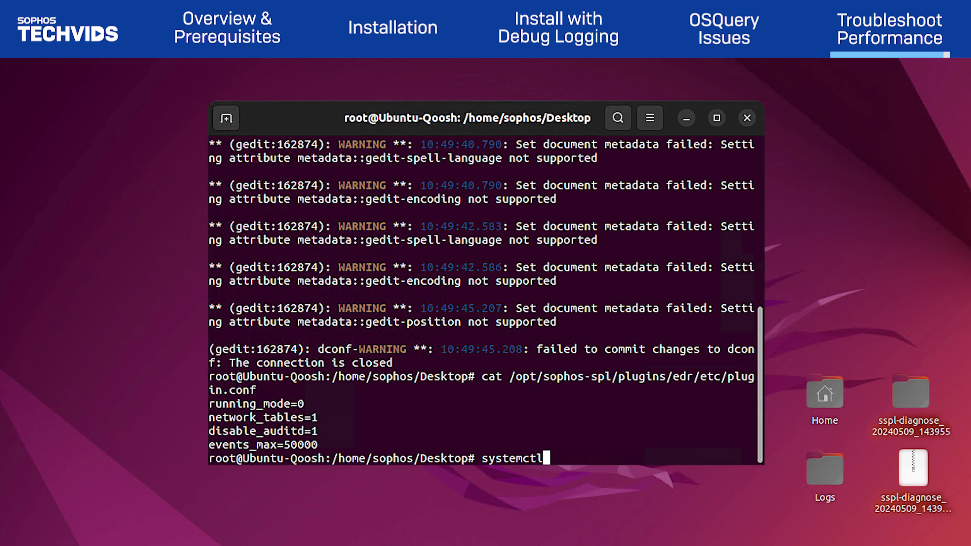
pyautogui.write(' stop sophos-spl')
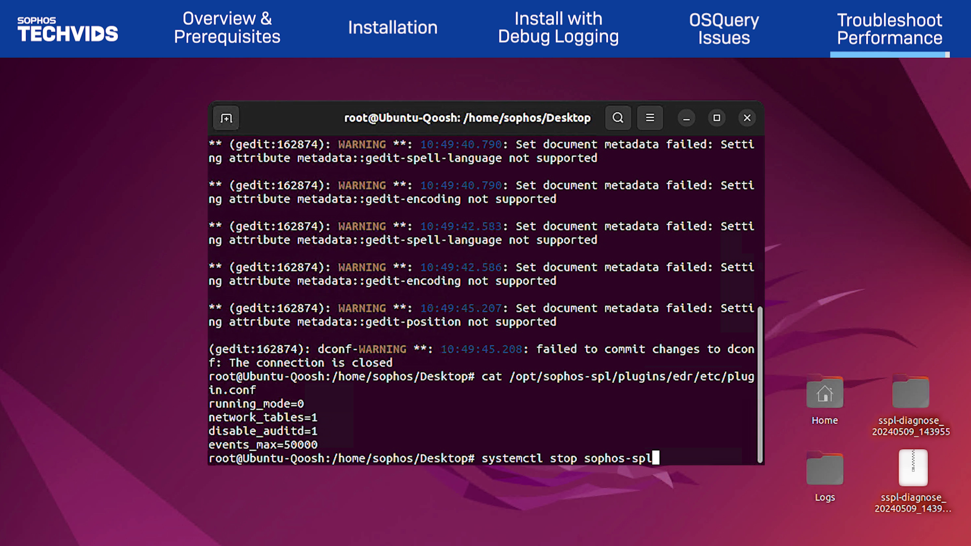
pyautogui.press('Return')
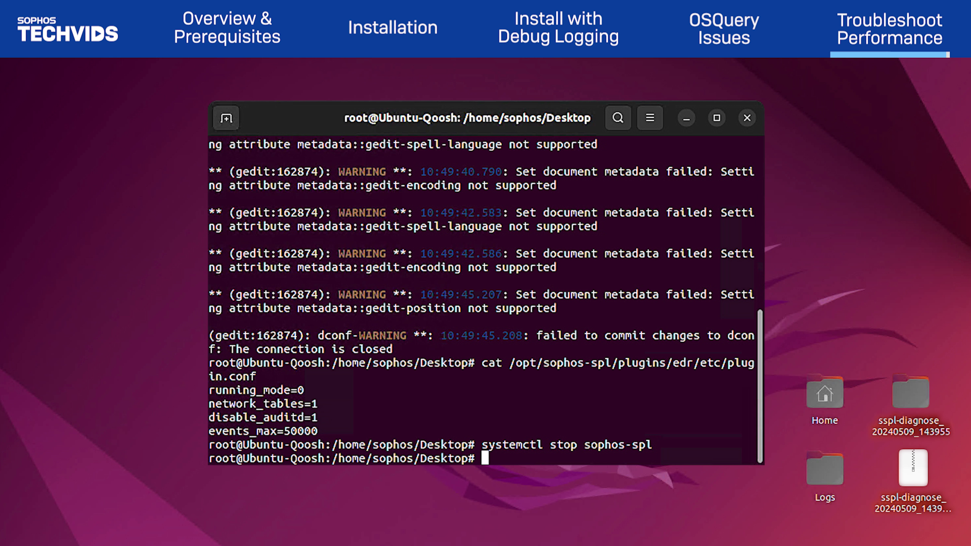
pyautogui.write('systemctl ')
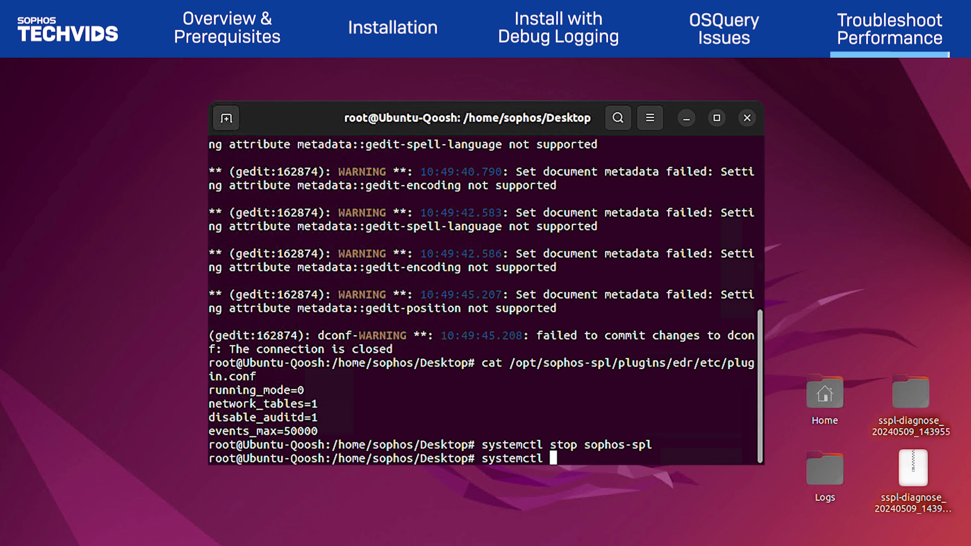
pyautogui.write('start sophos-spl')
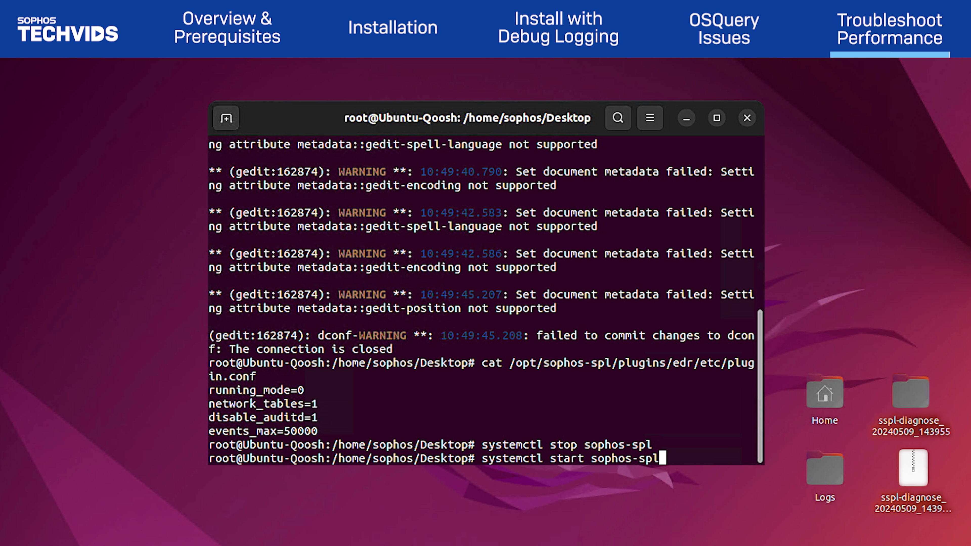
pyautogui.press('Return')
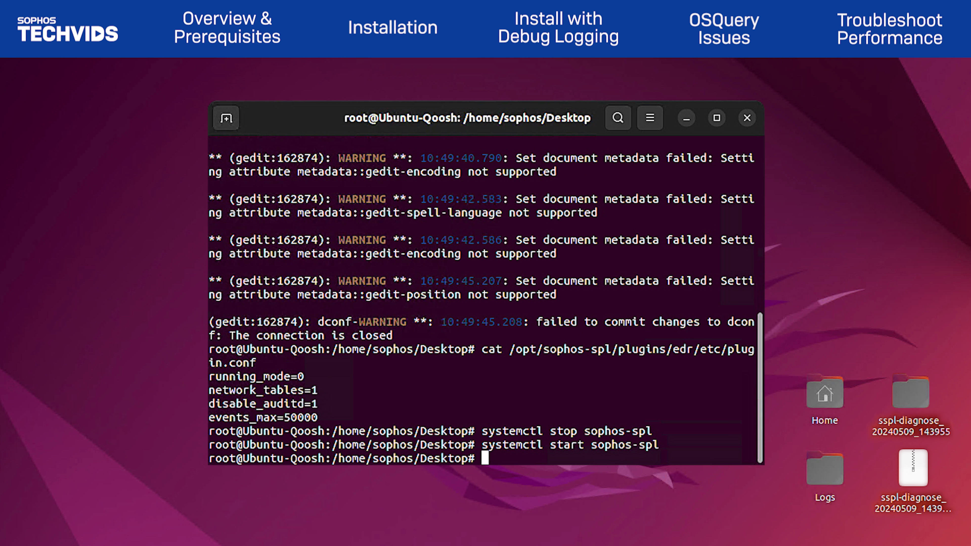